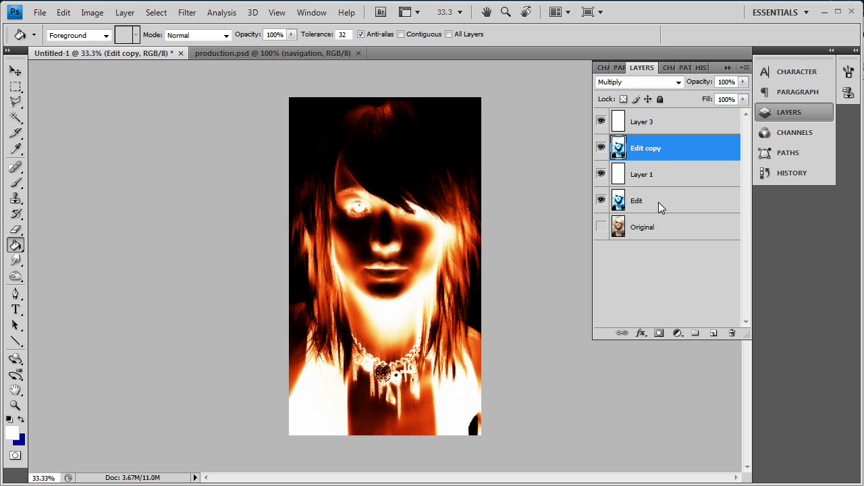
Step: Delete the four effect layers, from Layer 3 down to Edit
click(665, 122)
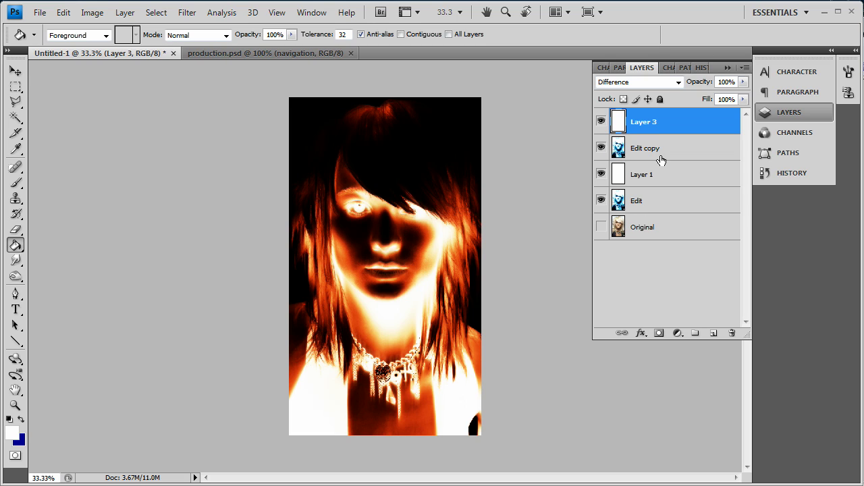
shift+click(665, 200)
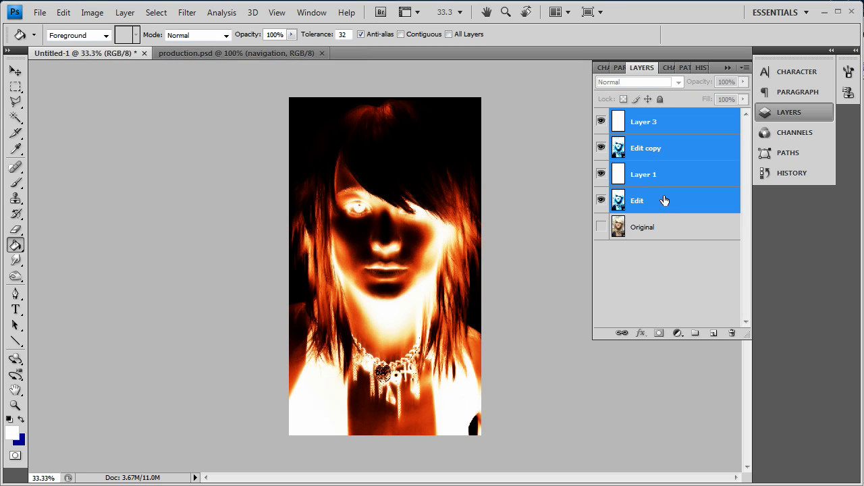
click(732, 333)
Step: Duplicate the Original layer as Original copy and hide the Original
click(601, 121)
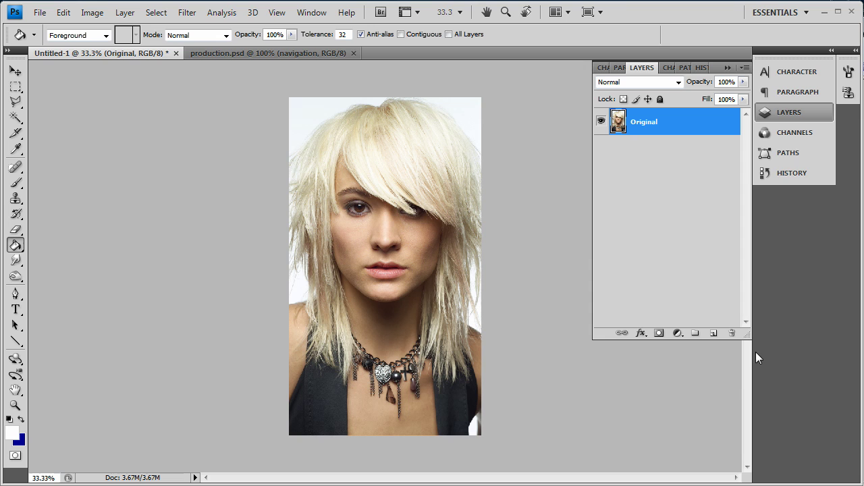
right_click(652, 128)
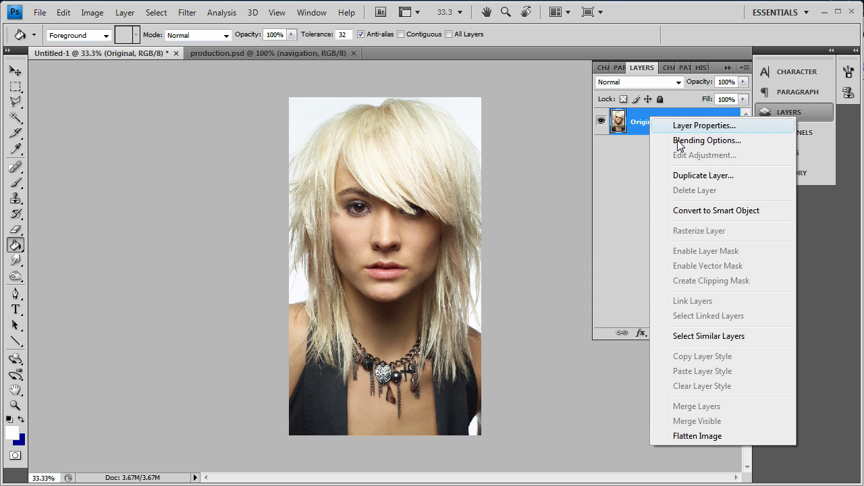
click(709, 175)
click(552, 152)
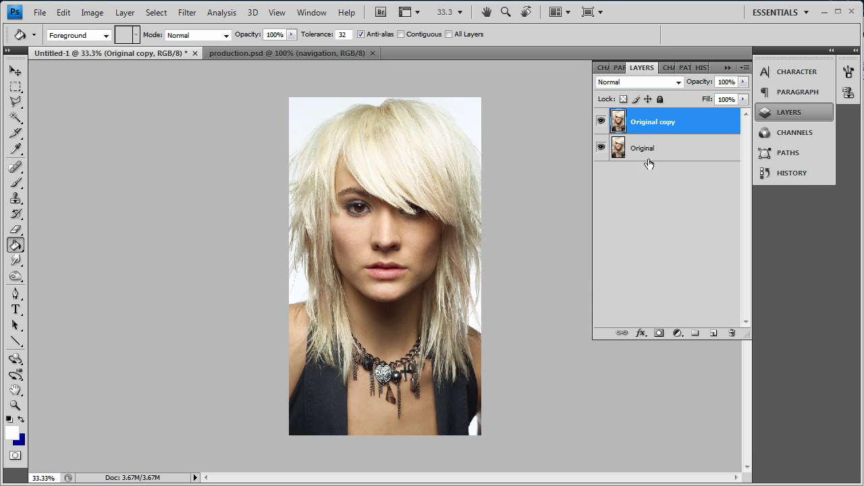
click(602, 148)
Step: Apply a colorized Hue/Saturation tint: Hue 205, Saturation 34, Lightness +4
key(ctrl+u)
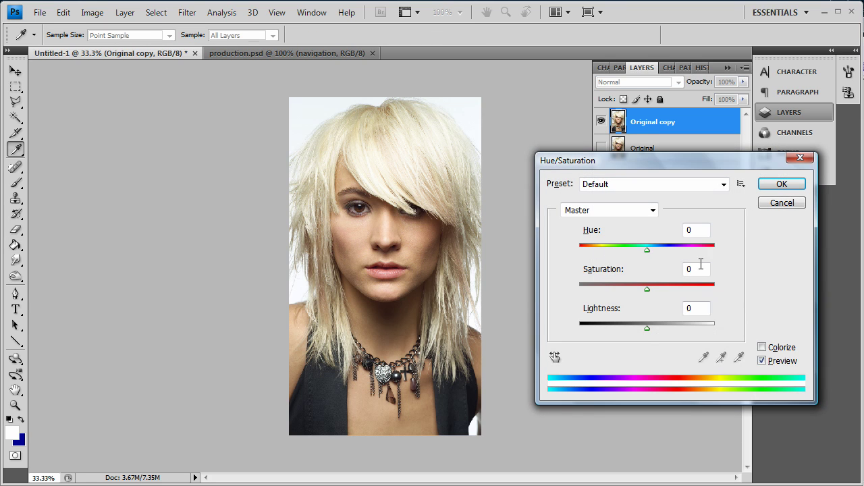
click(762, 347)
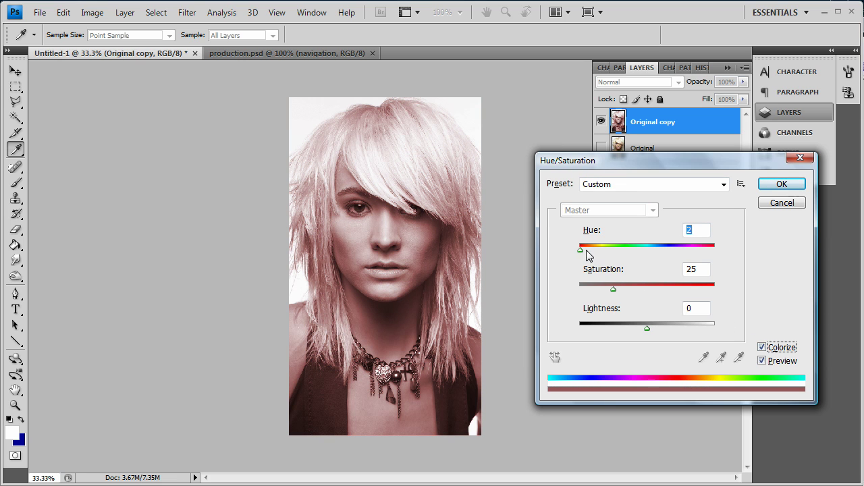
drag(581, 250, 656, 254)
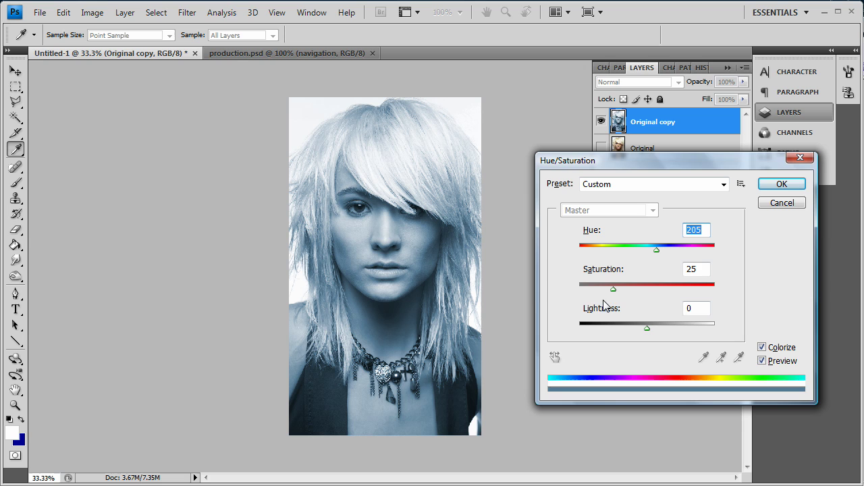
drag(611, 290, 624, 289)
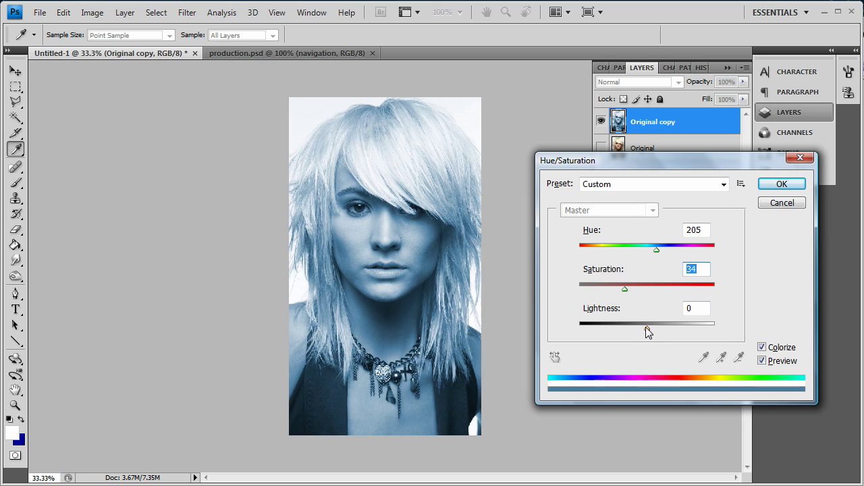
drag(646, 327, 649, 327)
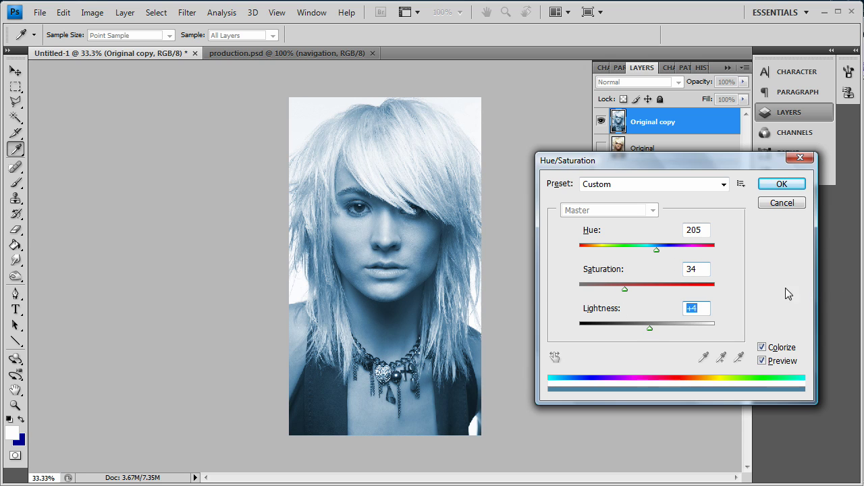
click(781, 184)
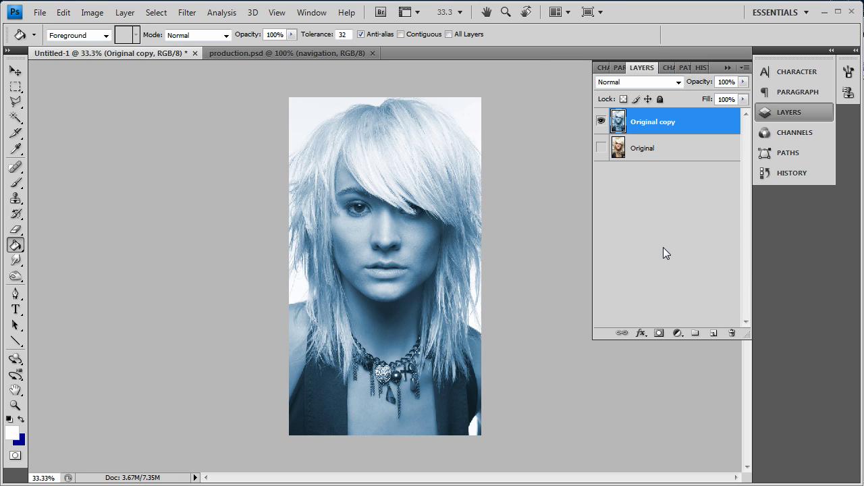
Step: Apply a Gaussian Blur with a 2.9-pixel radius to Original copy
click(187, 12)
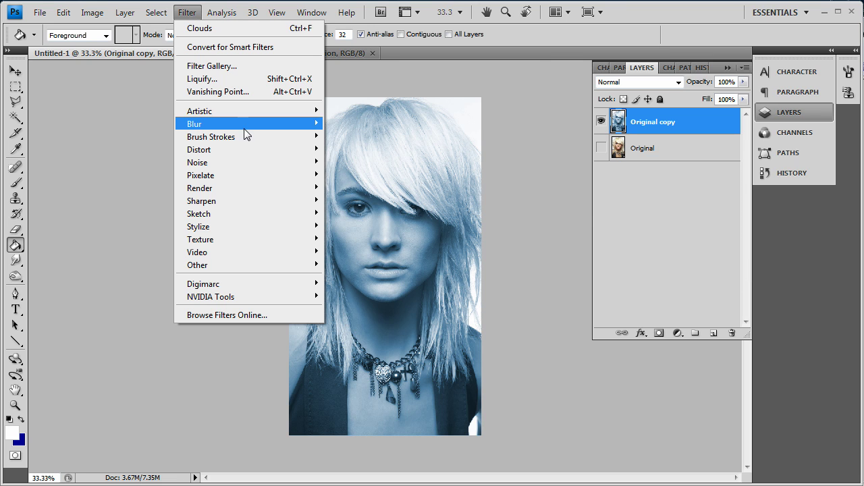
mouse_move(251, 124)
click(378, 174)
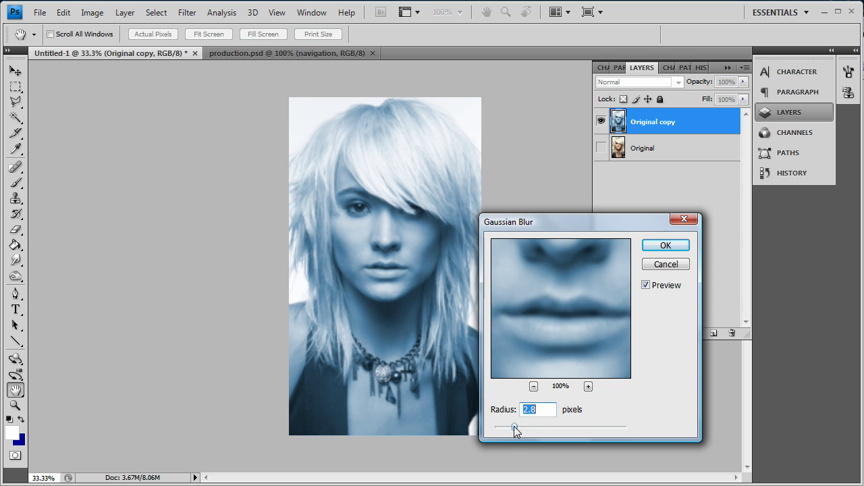
drag(515, 426, 516, 426)
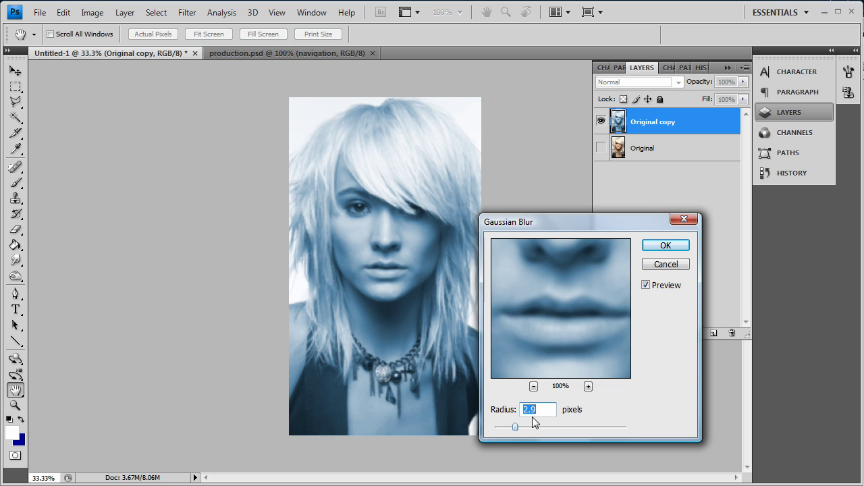
click(688, 246)
key(g)
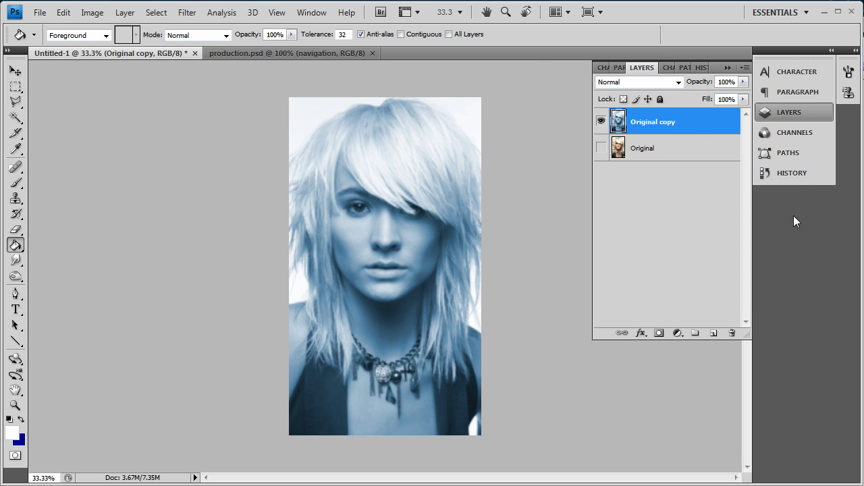
Step: Duplicate Original copy as Original copy 2
right_click(652, 119)
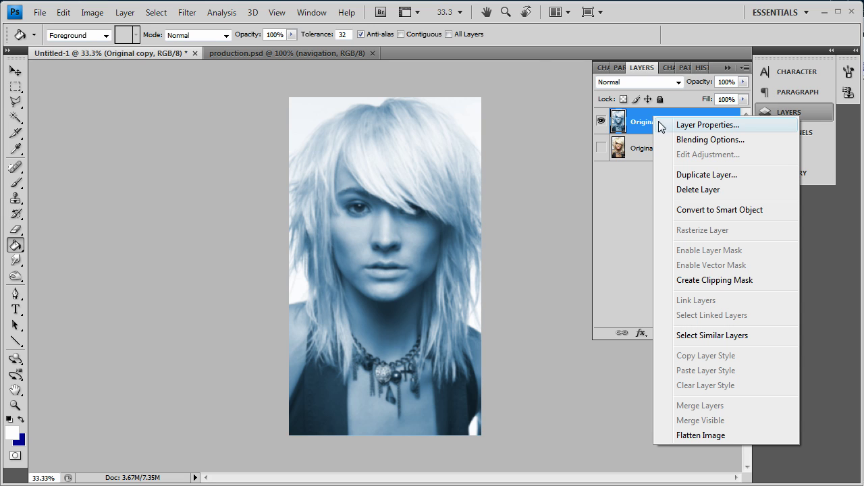
click(703, 176)
click(551, 150)
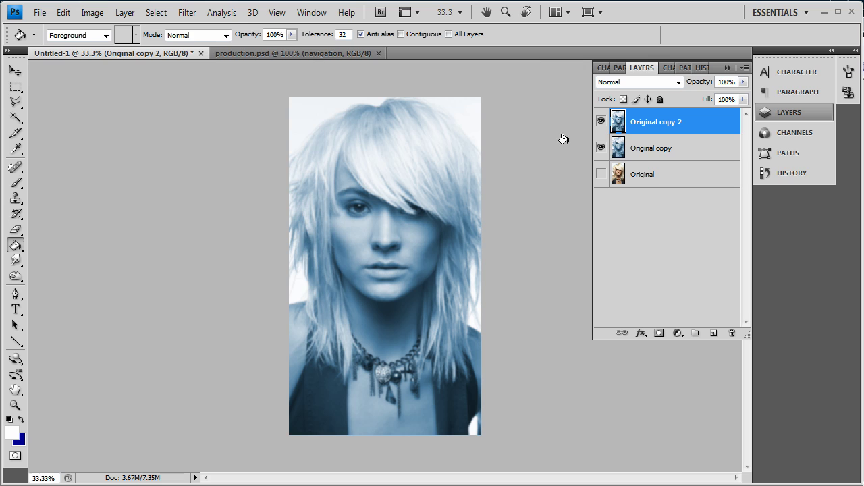
Step: Apply a vertical Motion Blur at -90° angle and 57-pixel distance
click(188, 15)
mouse_move(203, 123)
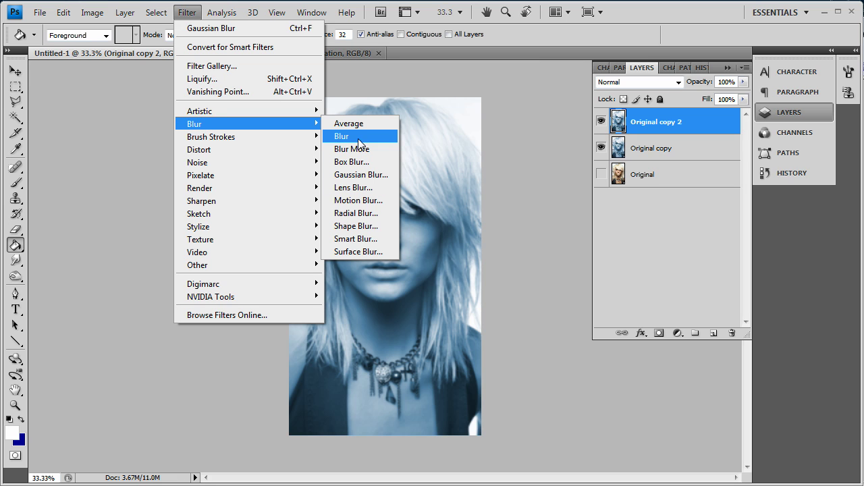
click(370, 204)
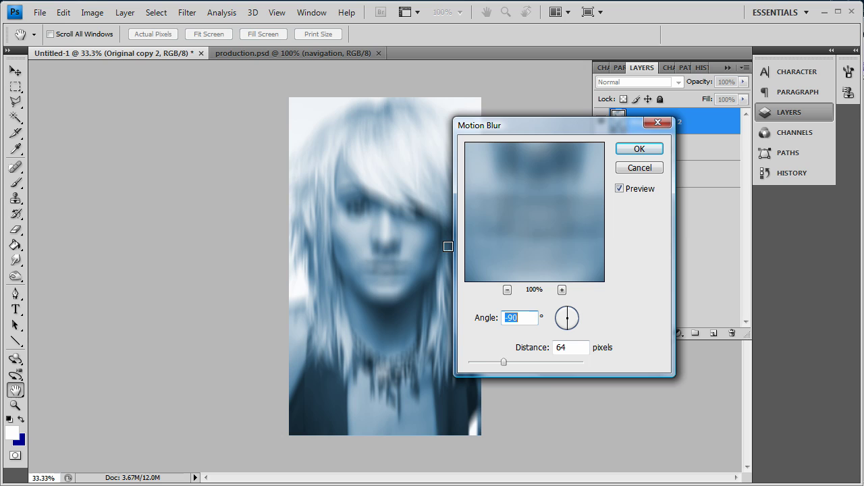
key(Tab)
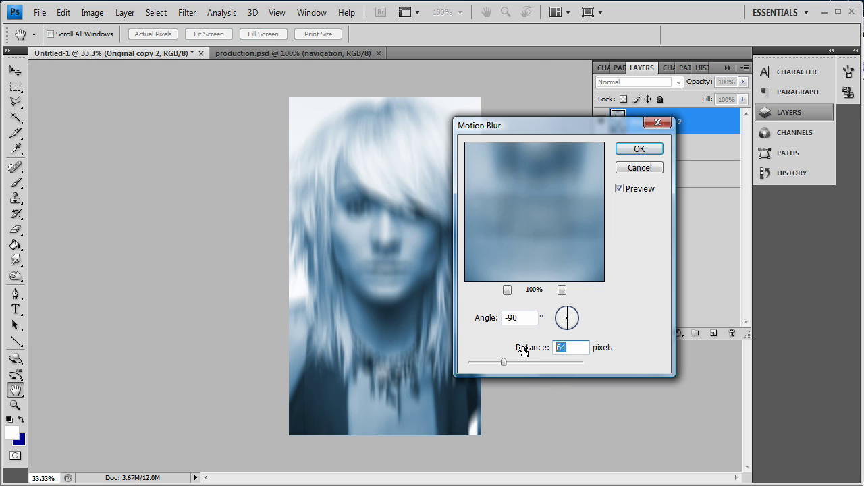
text(57)
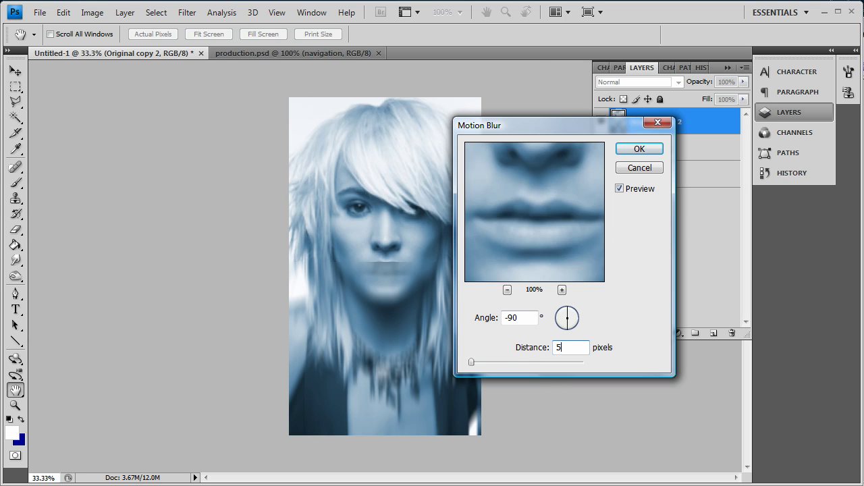
click(639, 148)
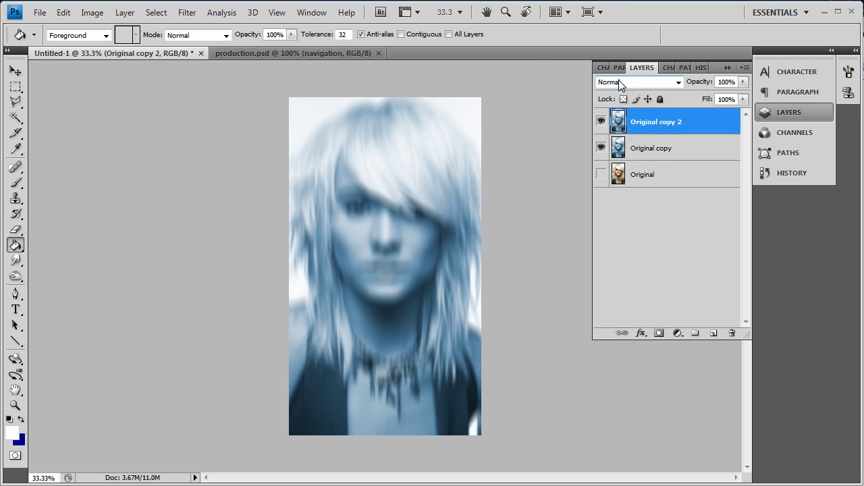
Step: Set Original copy 2 to Overlay blend mode, then delete that layer
click(620, 82)
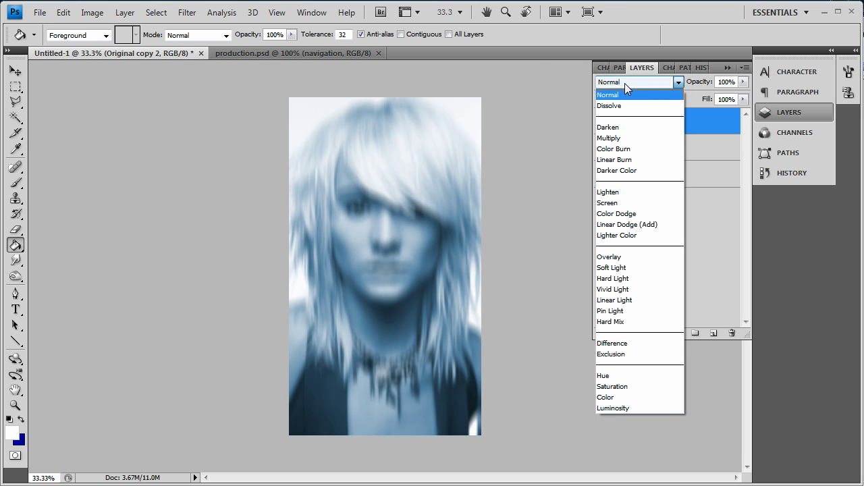
click(610, 260)
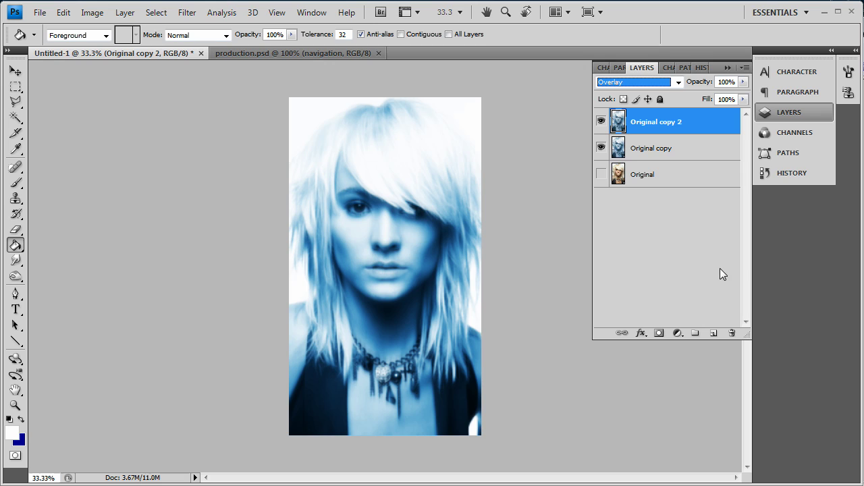
click(17, 74)
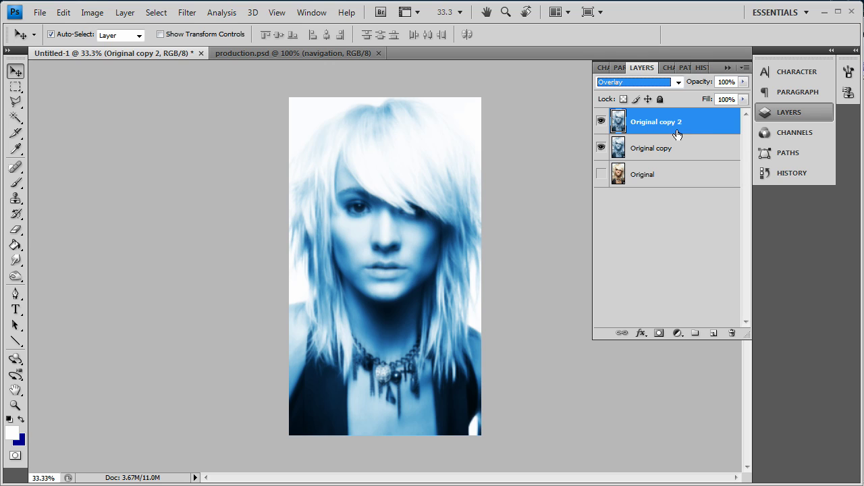
key(Delete)
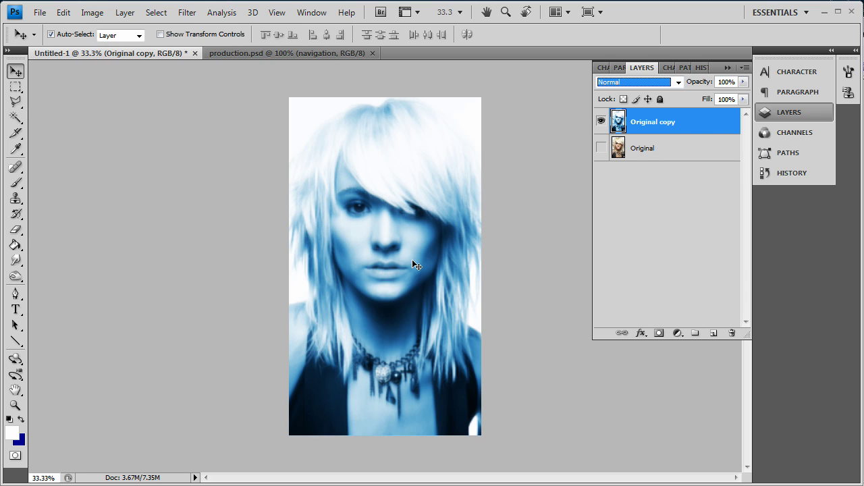
Step: Add Layer 1 filled with white, blended in Overlay at 100% opacity
click(713, 333)
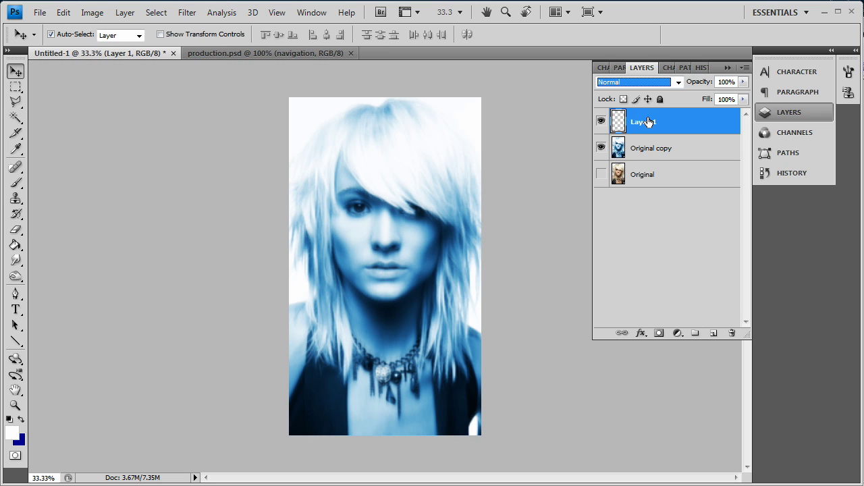
click(15, 245)
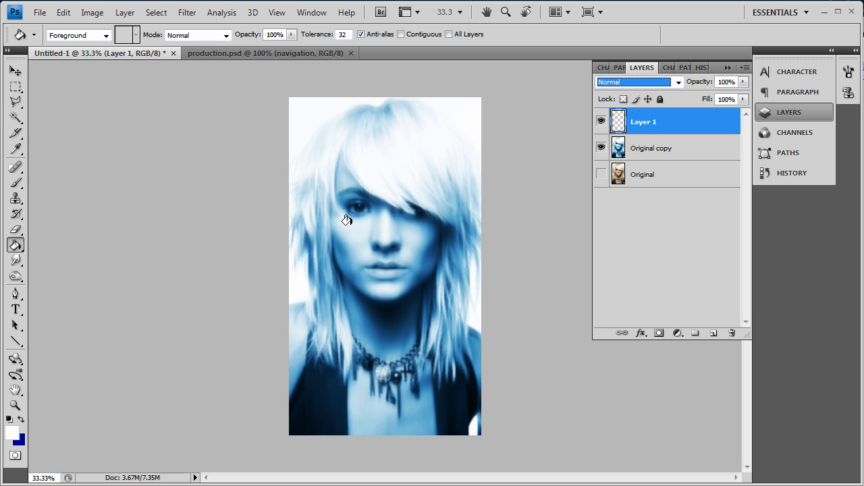
click(394, 223)
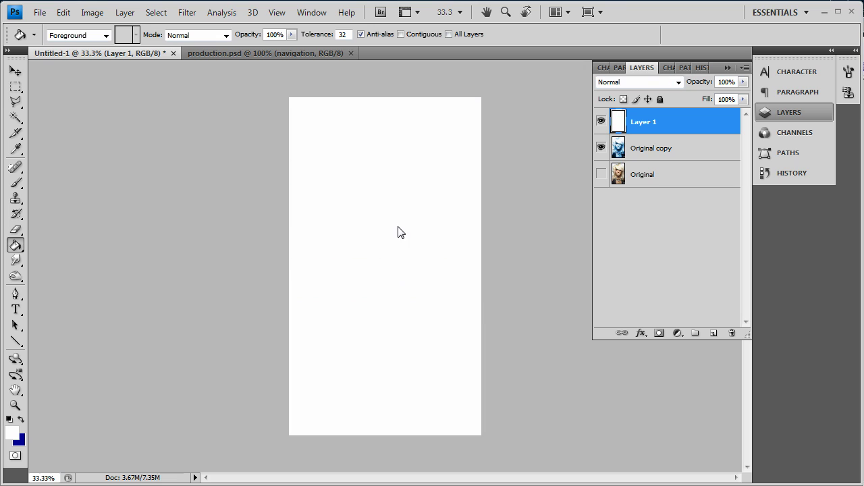
click(641, 81)
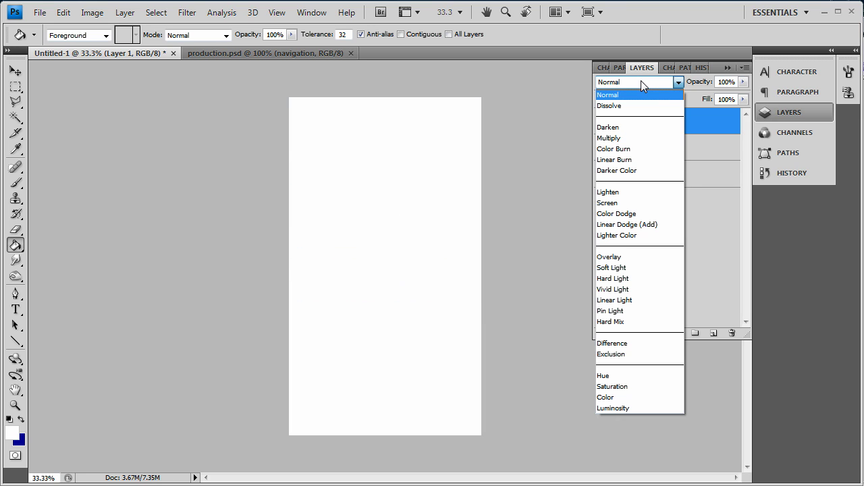
click(622, 258)
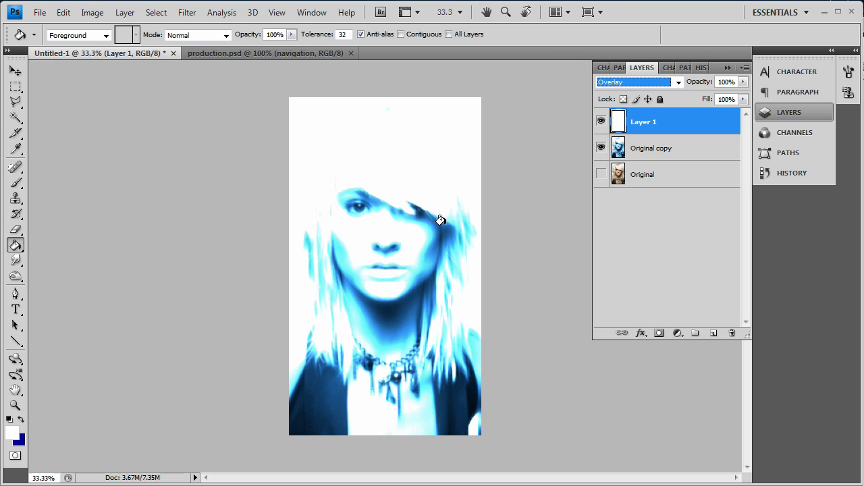
click(742, 81)
mouse_move(746, 94)
mouse_down()
mouse_move(731, 96)
mouse_move(742, 97)
mouse_up()
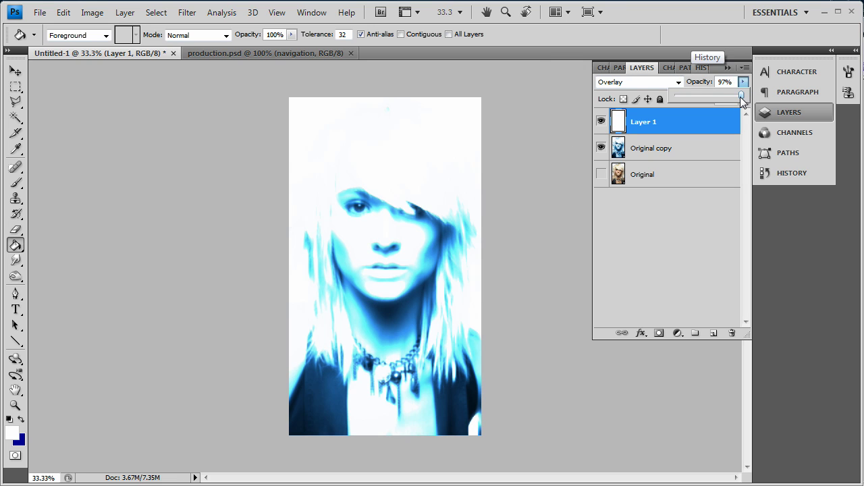
click(661, 267)
Step: Add Layer 2 and fill it with dark blue #000086
click(666, 121)
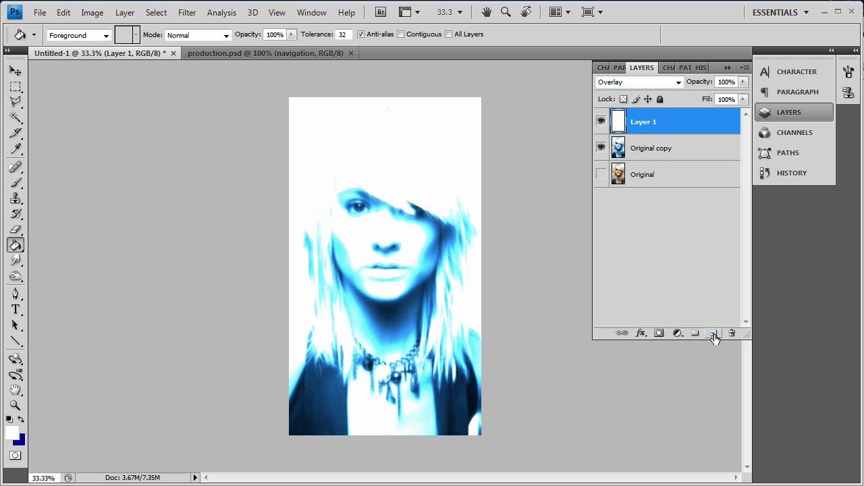
click(714, 333)
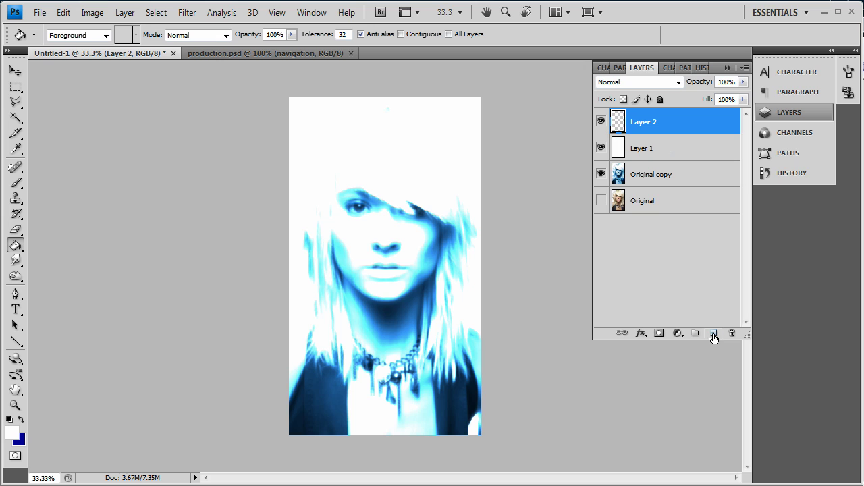
click(21, 420)
click(11, 433)
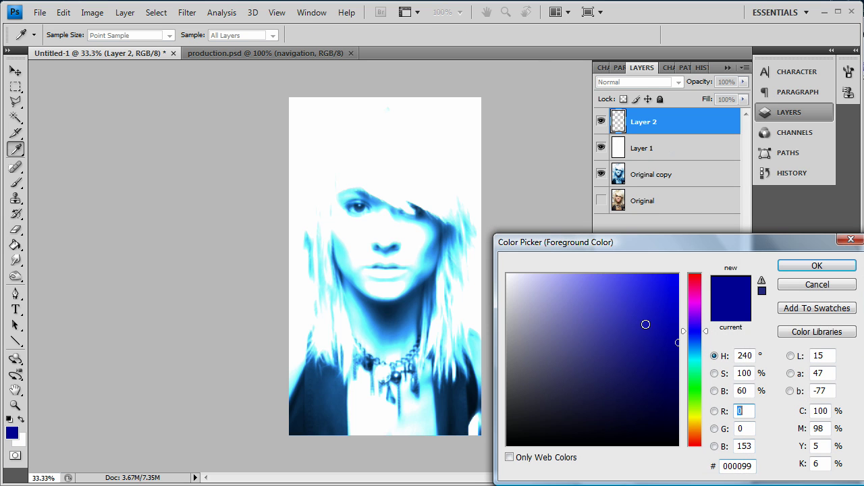
click(678, 354)
click(679, 355)
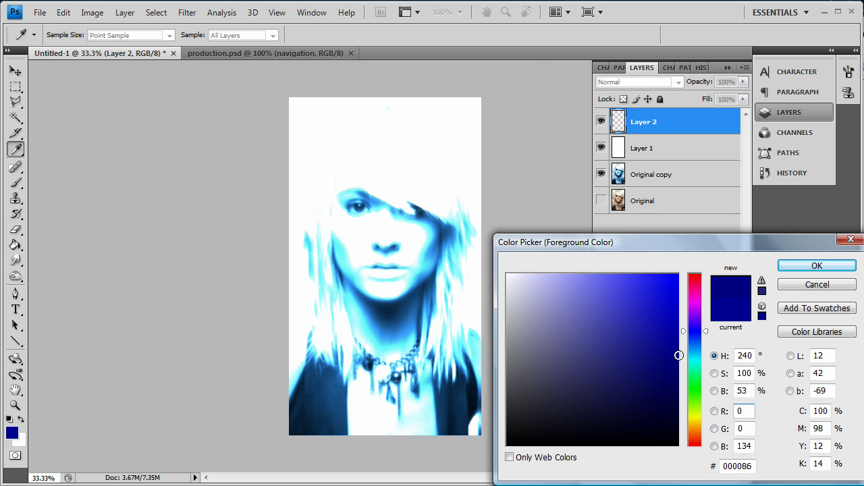
click(818, 266)
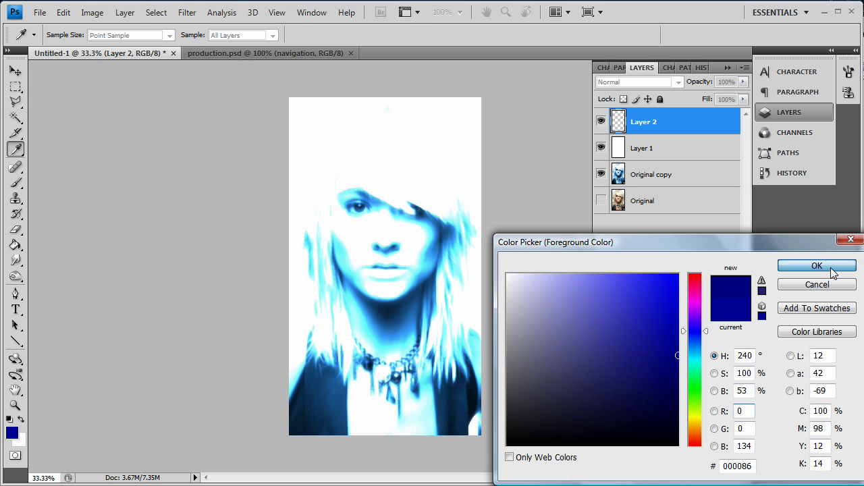
key(g)
click(369, 220)
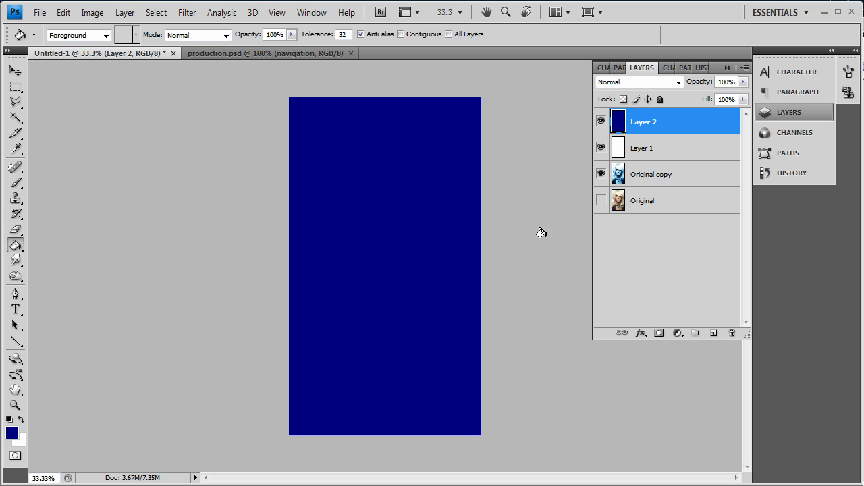
Step: Render plain Clouds on Layer 2 and blend it in Overlay mode
click(187, 12)
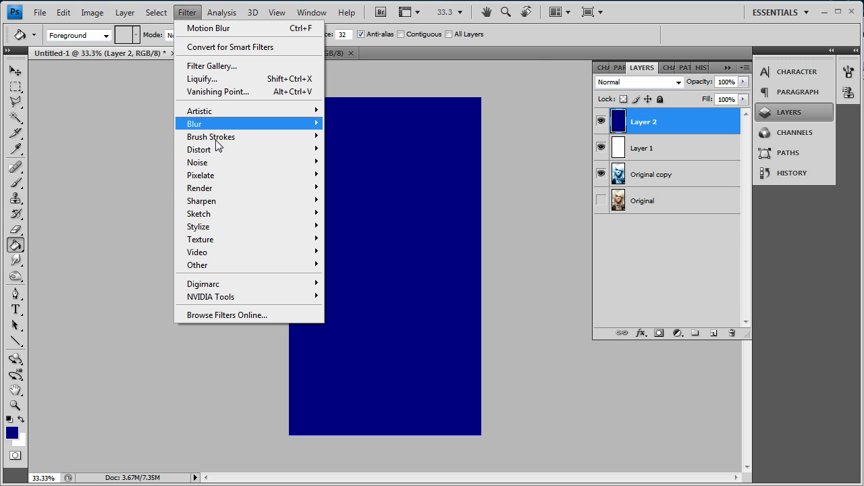
mouse_move(236, 187)
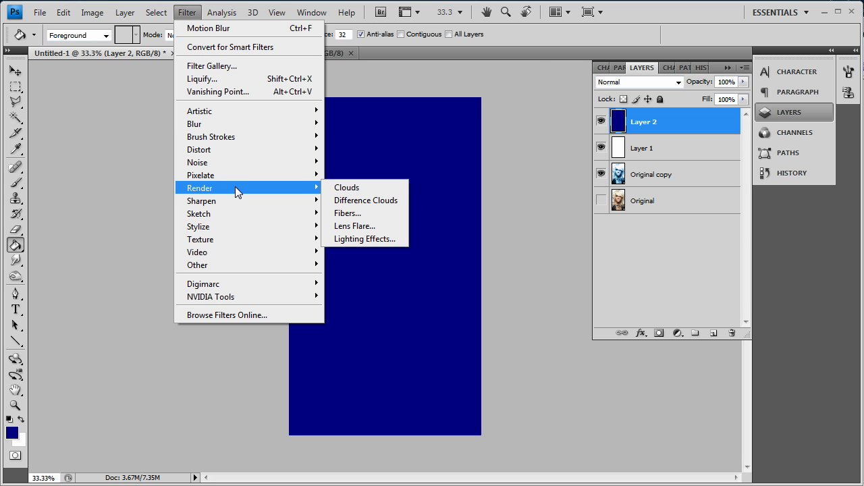
click(363, 202)
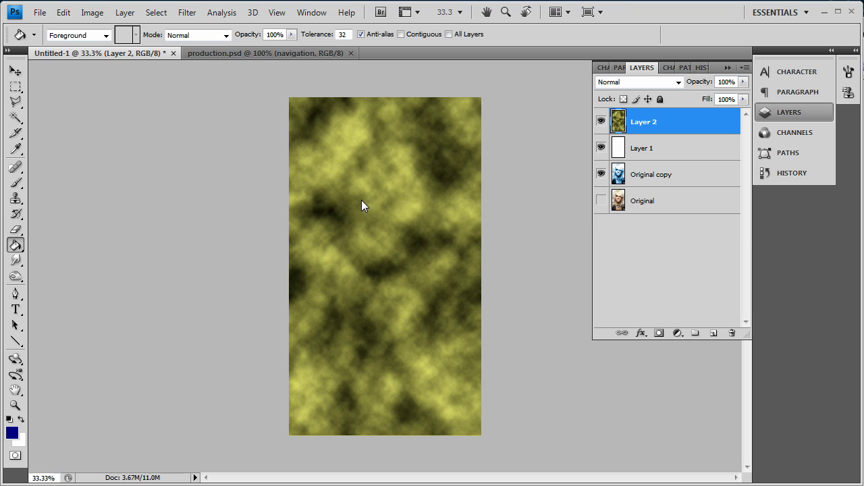
key(ctrl+z)
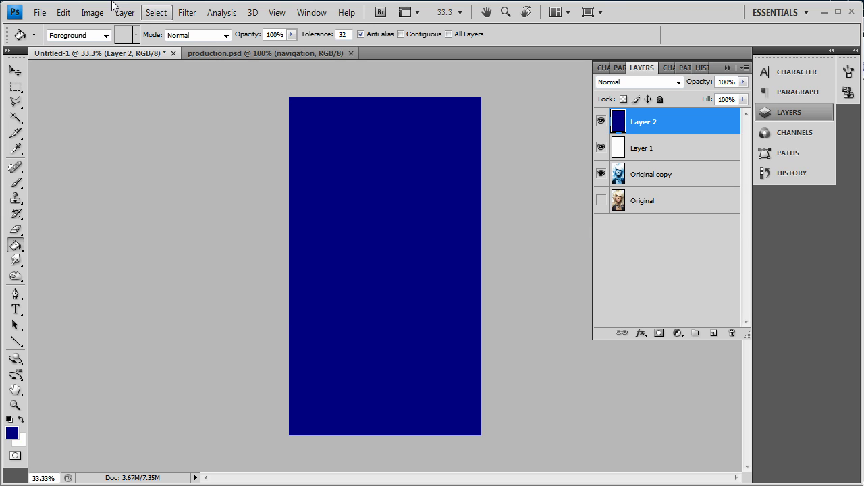
click(187, 12)
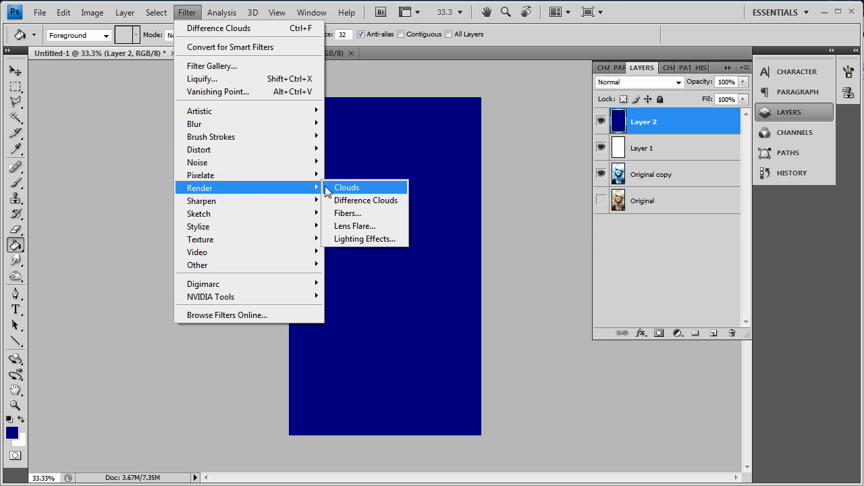
click(335, 189)
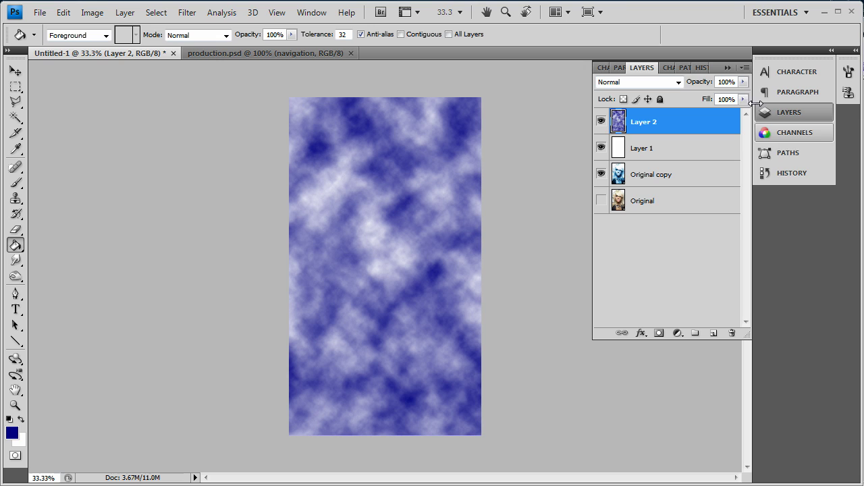
click(649, 82)
click(622, 258)
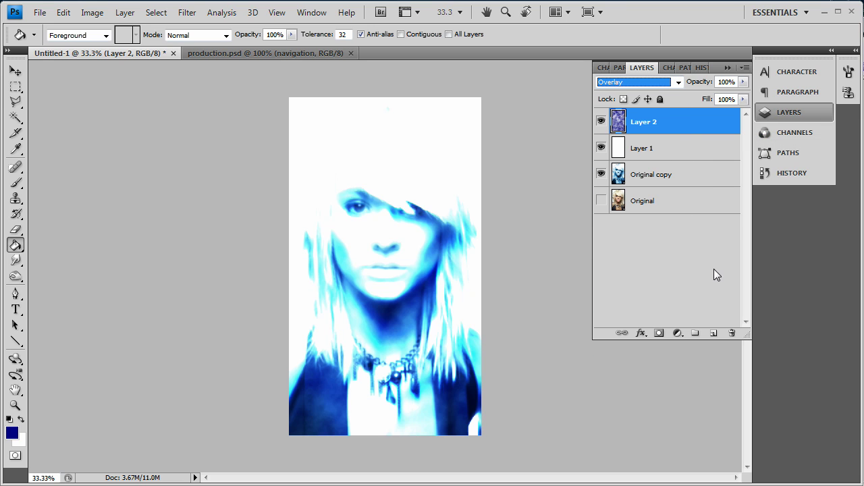
Step: Add Layer 3 filled with white in Difference mode at 74% opacity
click(713, 334)
click(21, 419)
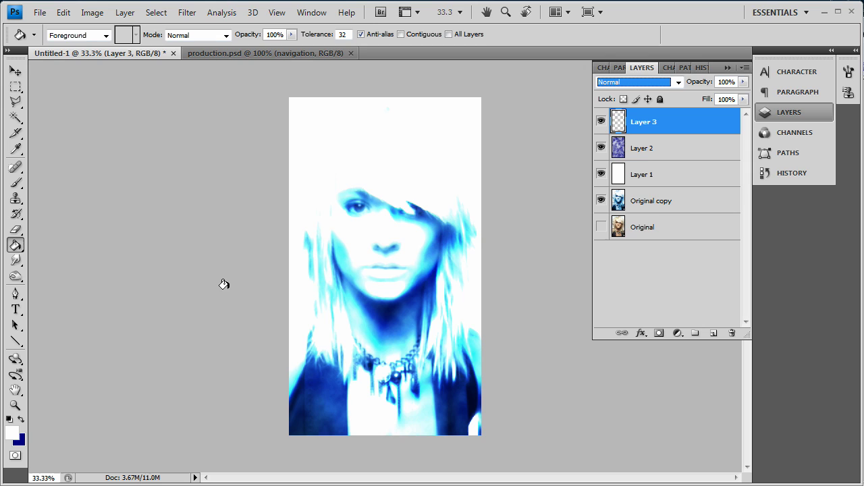
click(395, 192)
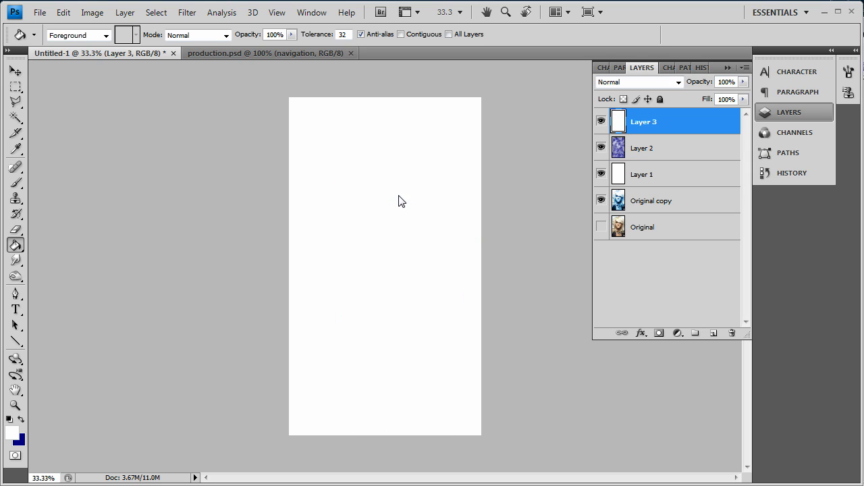
click(648, 81)
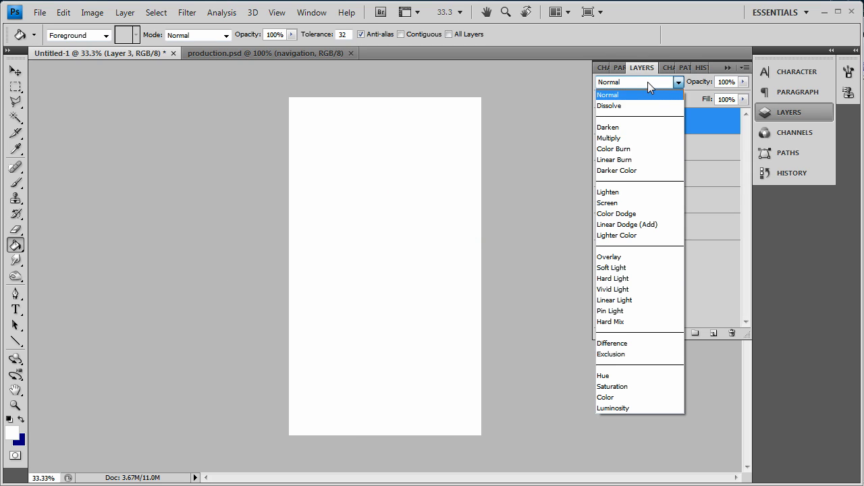
click(620, 343)
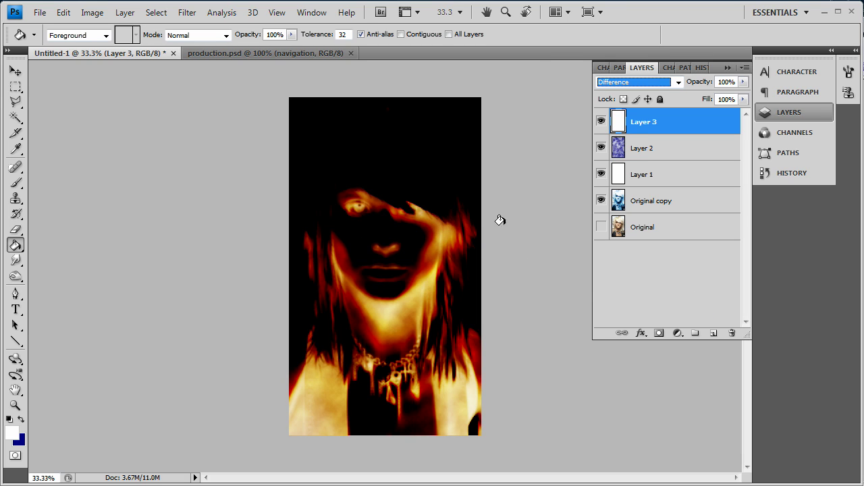
click(745, 81)
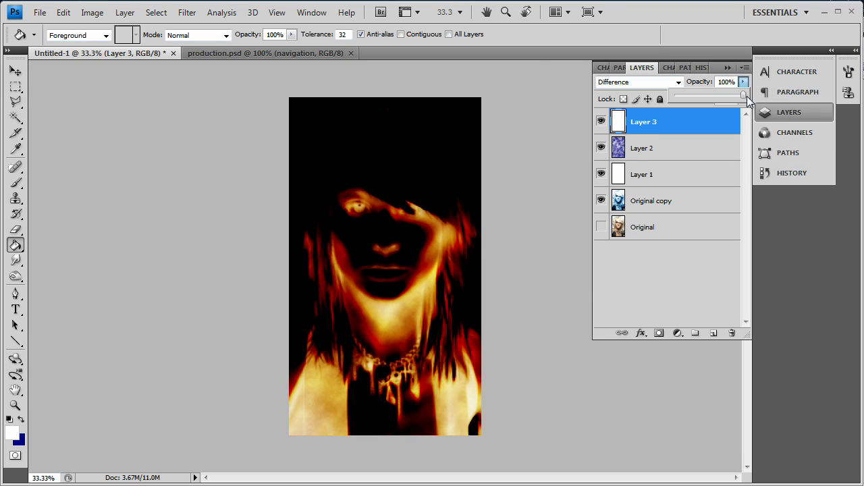
mouse_move(742, 95)
mouse_down()
mouse_move(728, 98)
mouse_move(744, 96)
mouse_up()
Step: Duplicate Original copy as Original copy 2 and move it above Layer 1
click(687, 212)
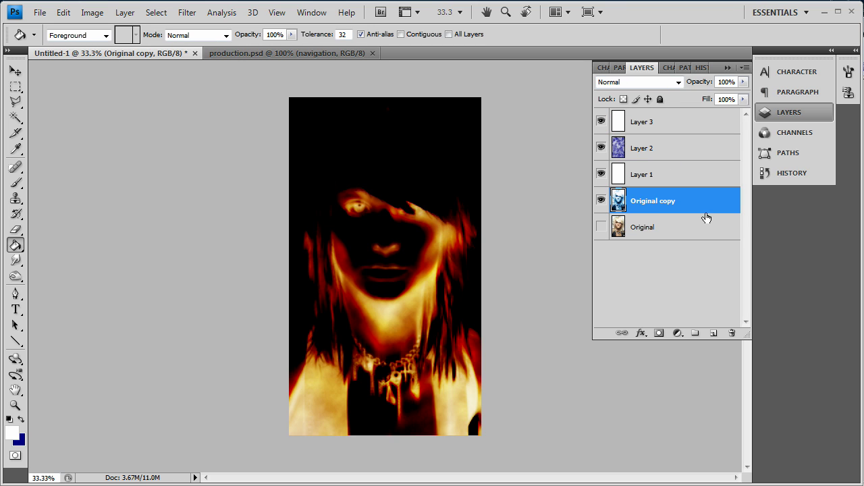
right_click(647, 206)
click(656, 226)
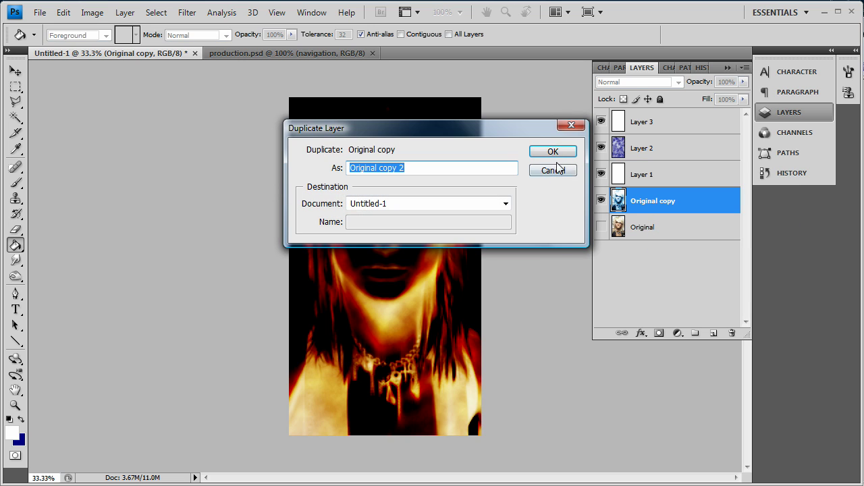
click(554, 151)
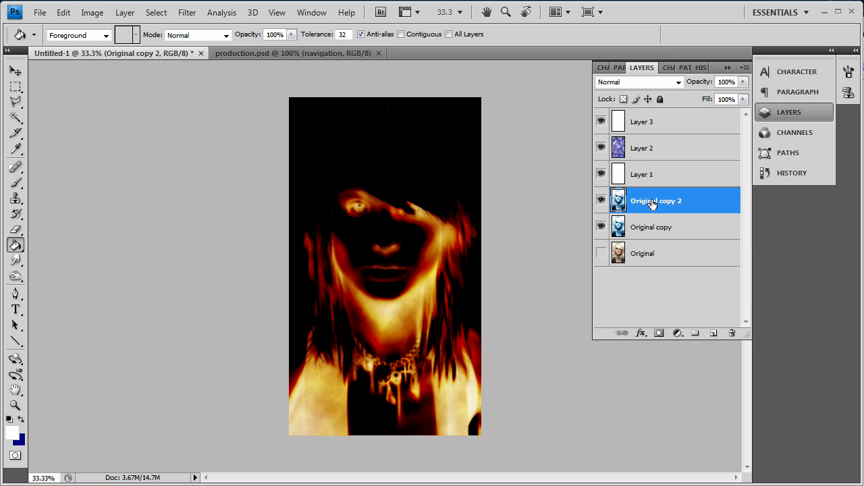
drag(652, 206, 643, 166)
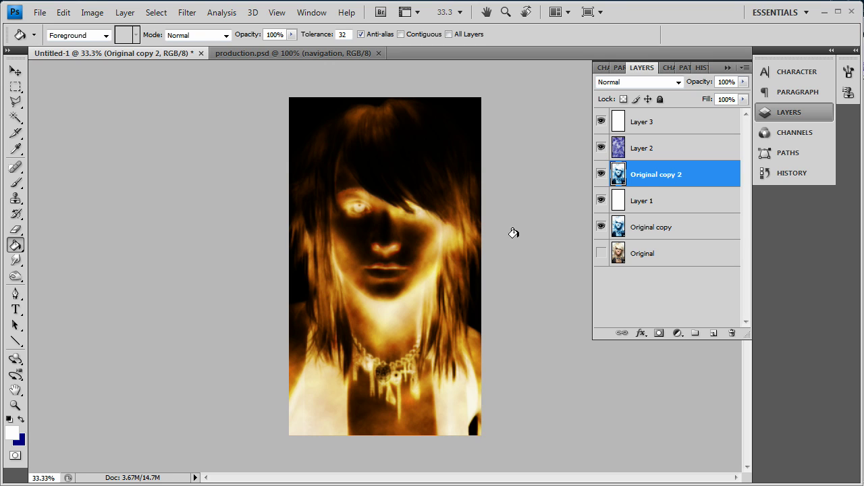
Step: Toggle Layer 2's visibility off and on to compare the look
click(658, 146)
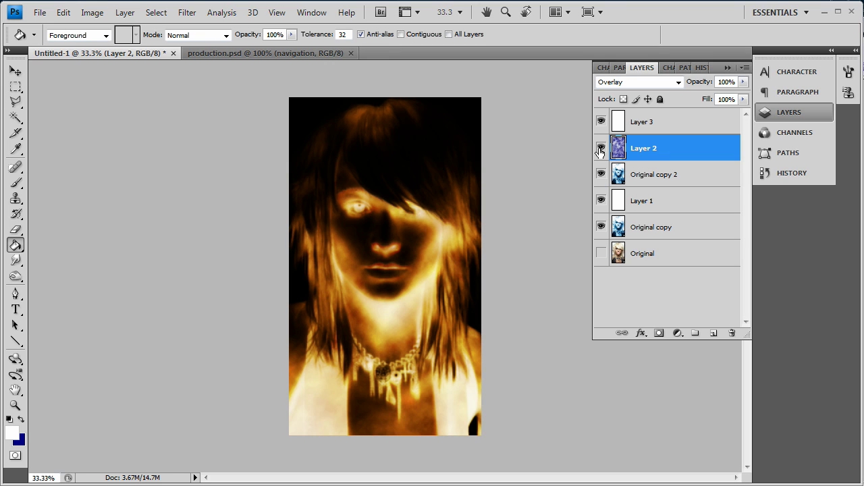
click(600, 149)
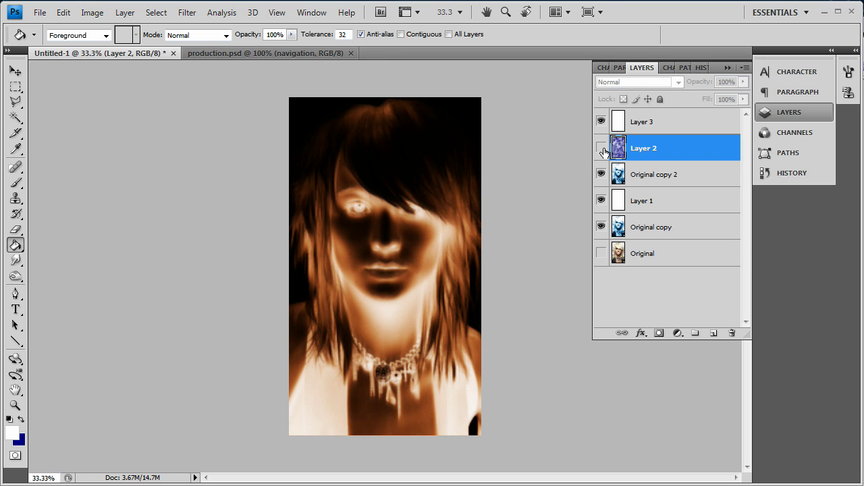
click(601, 149)
click(659, 202)
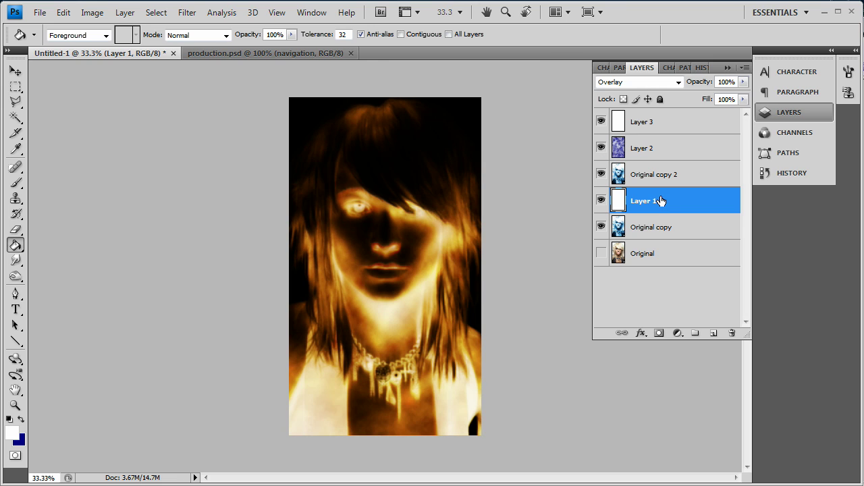
Step: Set Original copy 2 to Multiply, move it above Layer 2, and hide Layer 2
click(655, 172)
click(624, 82)
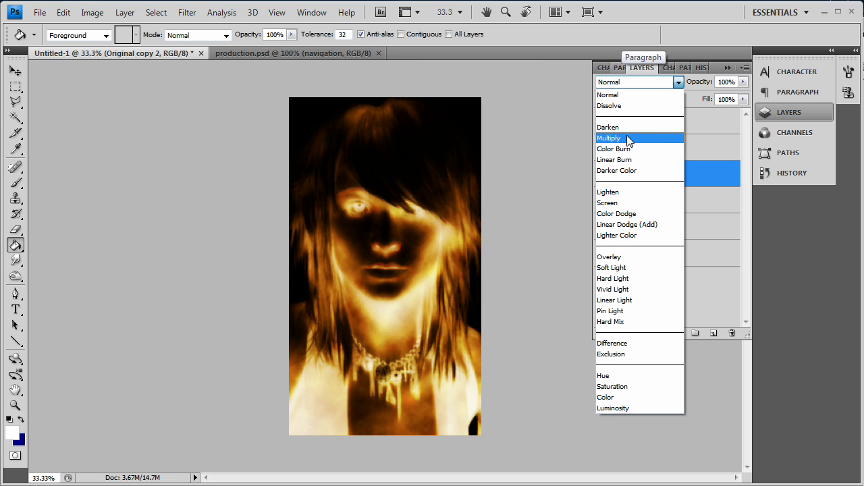
click(622, 128)
click(638, 83)
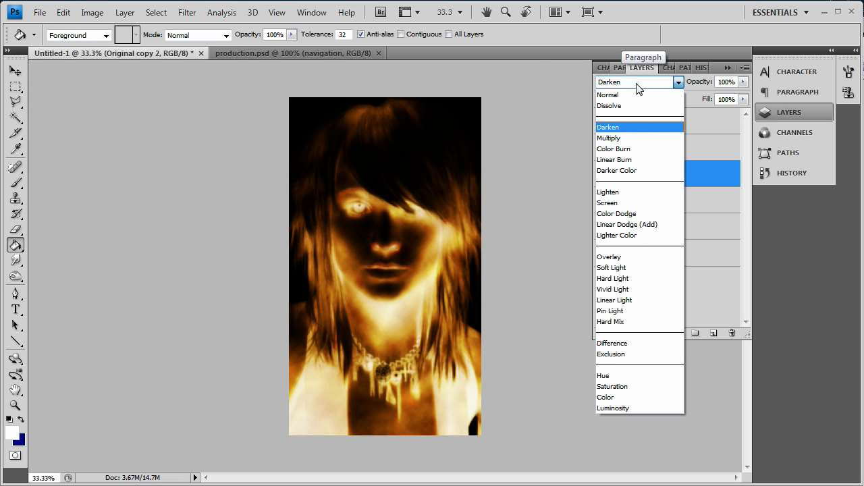
click(628, 149)
click(638, 83)
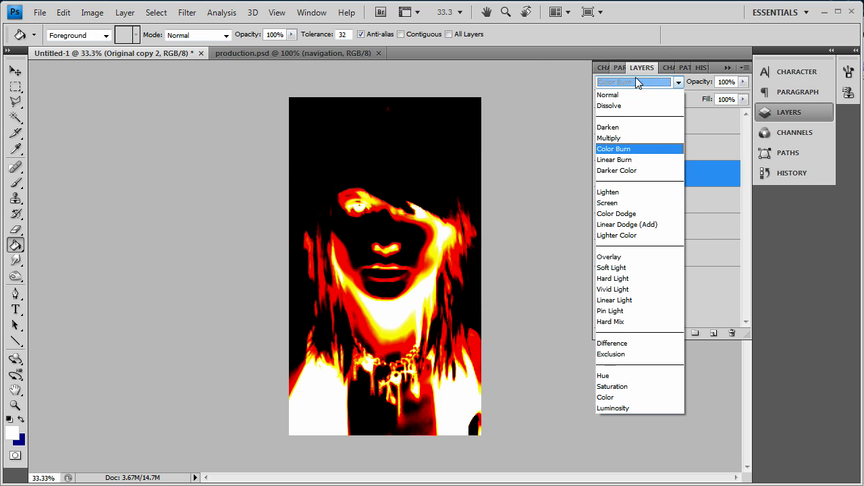
click(637, 139)
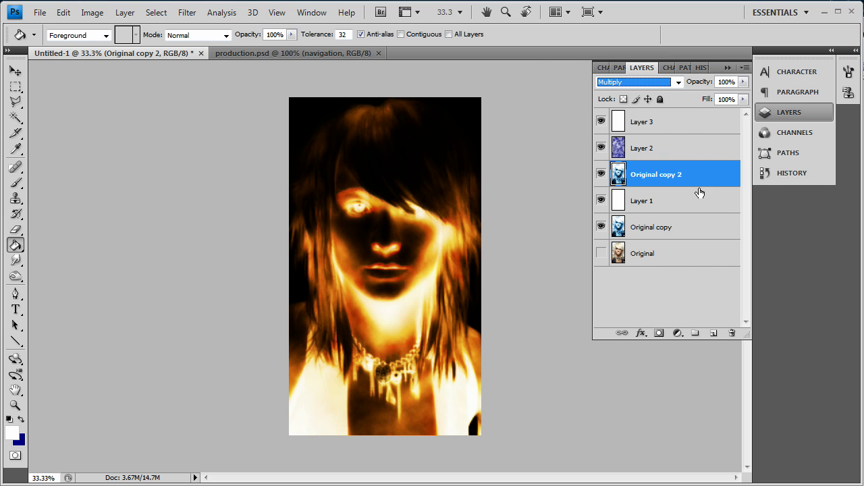
drag(654, 171, 656, 138)
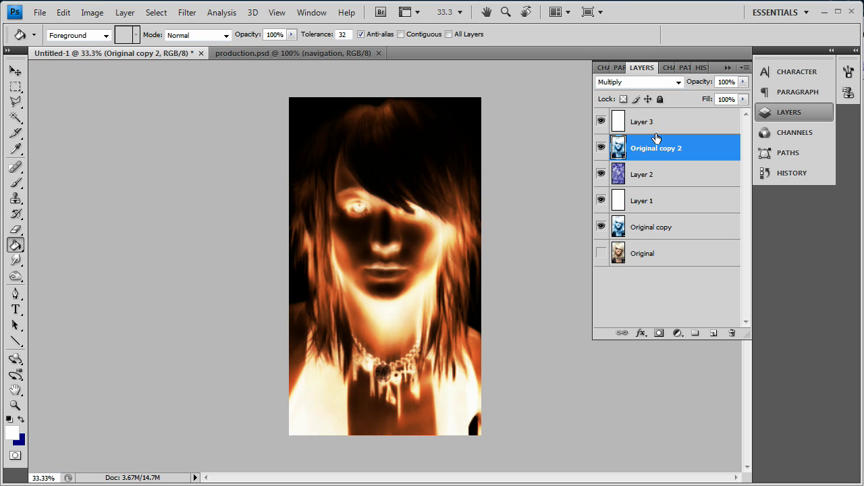
click(601, 174)
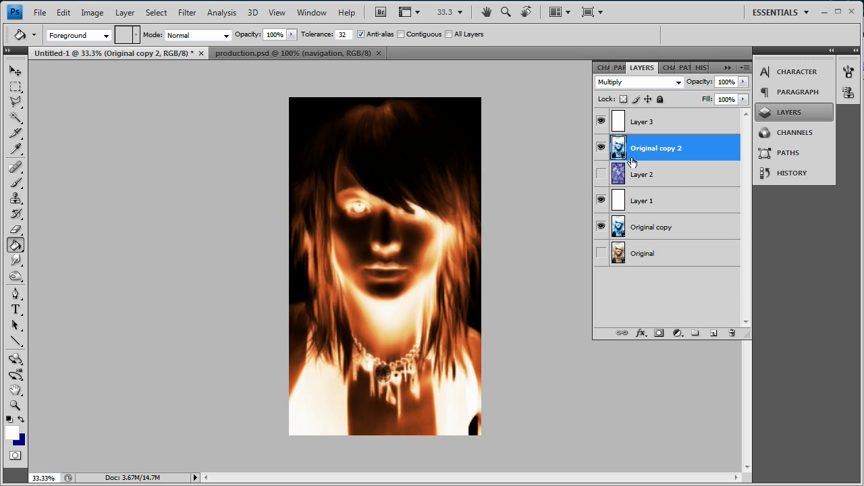
Step: Merge the layers from Layer 3 down to Original copy into a single Layer 3
click(664, 123)
shift+click(666, 233)
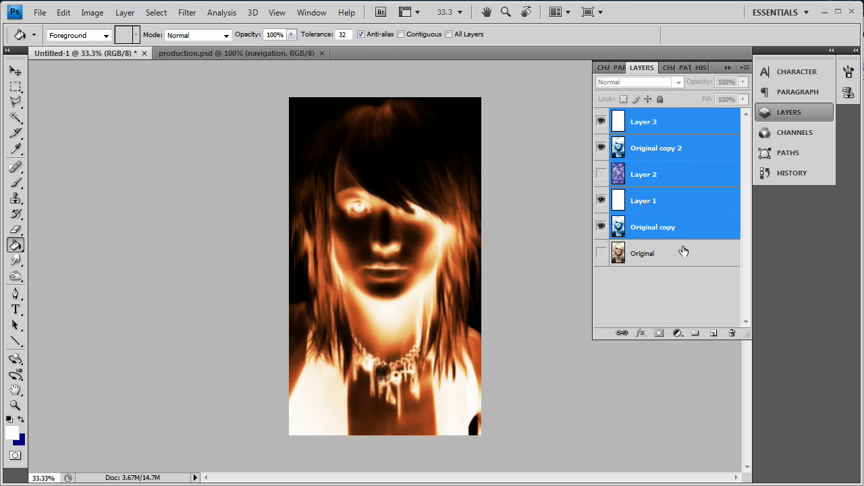
key(ctrl+e)
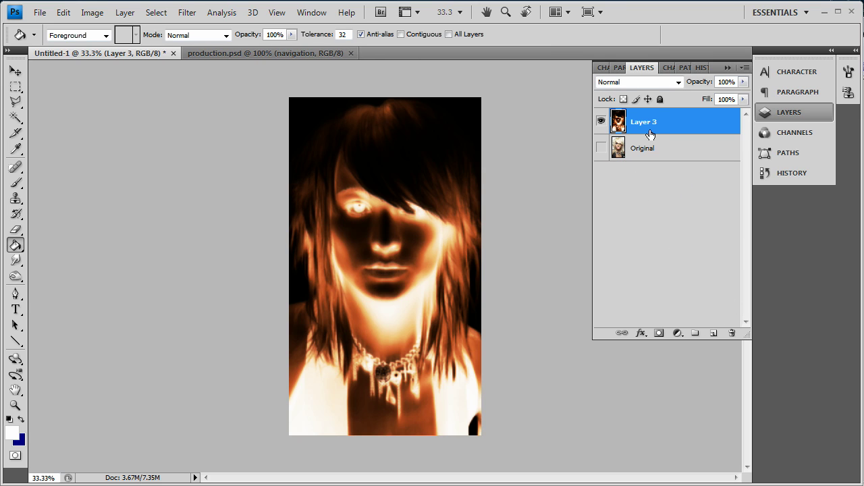
Step: Duplicate the merged Layer 3 as Layer 3 copy with the Multiply blend mode
right_click(656, 120)
click(672, 184)
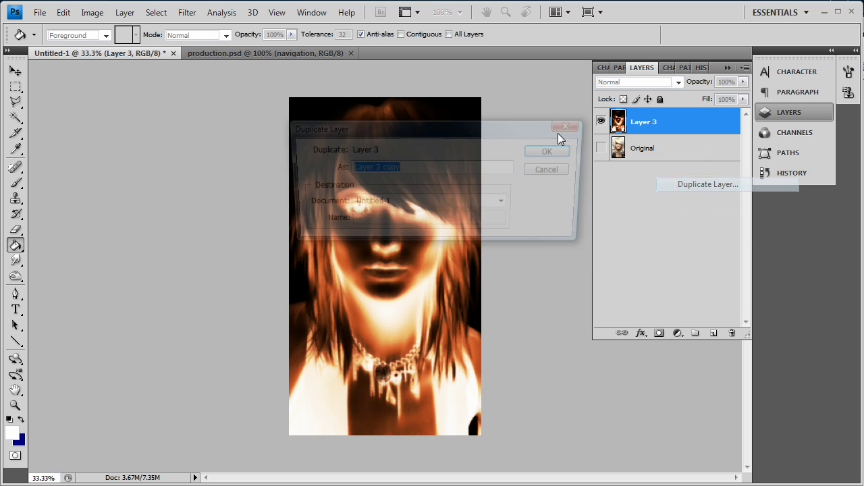
click(548, 152)
click(626, 83)
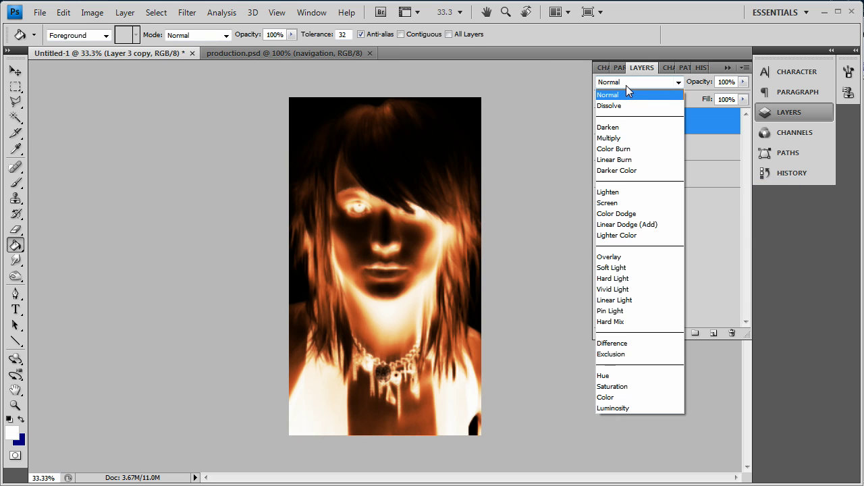
click(631, 138)
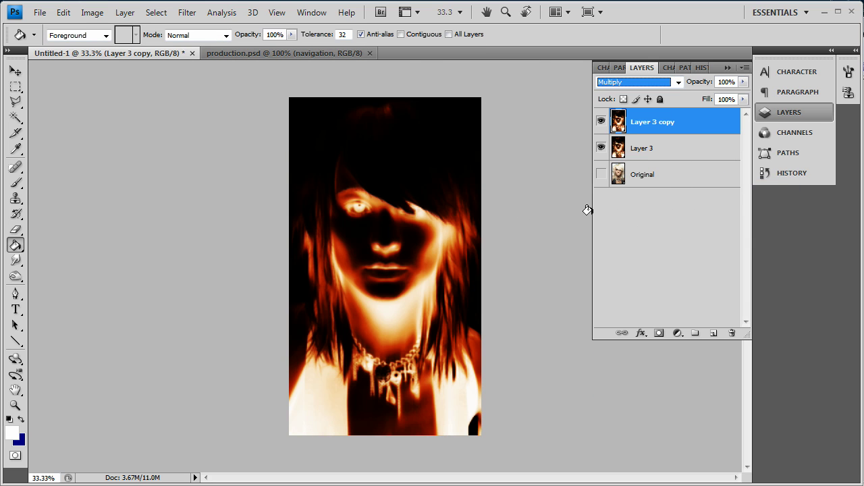
Step: Boost Layer 3 copy's saturation to +100 in Hue/Saturation for an intense red-orange fire
key(ctrl+u)
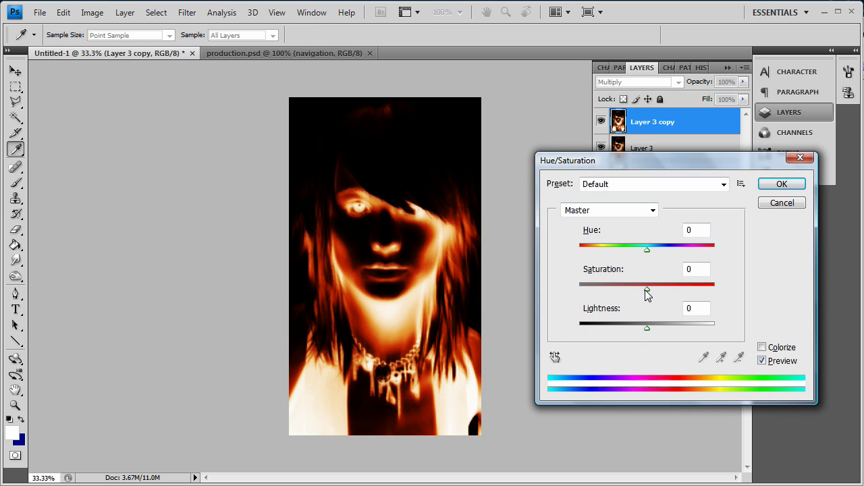
drag(645, 289, 743, 295)
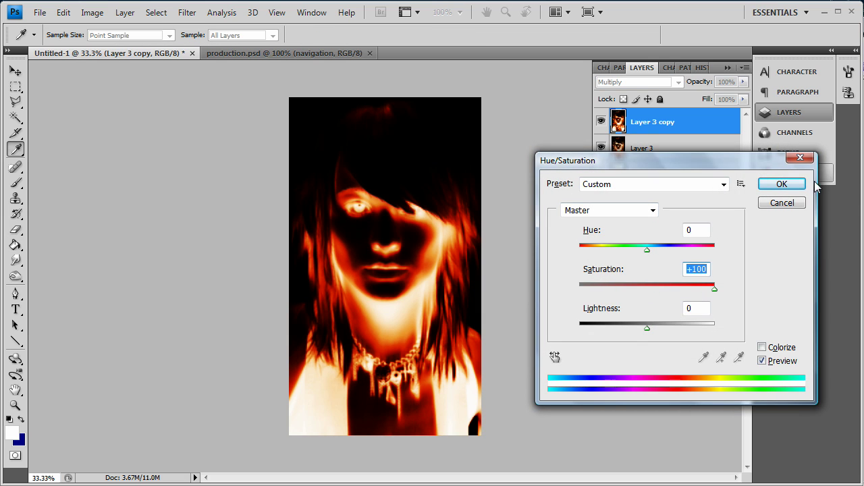
click(782, 185)
key(g)
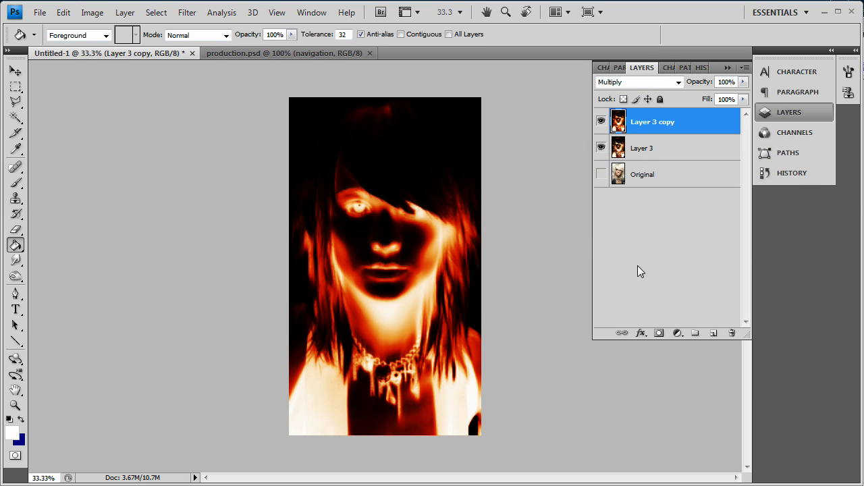